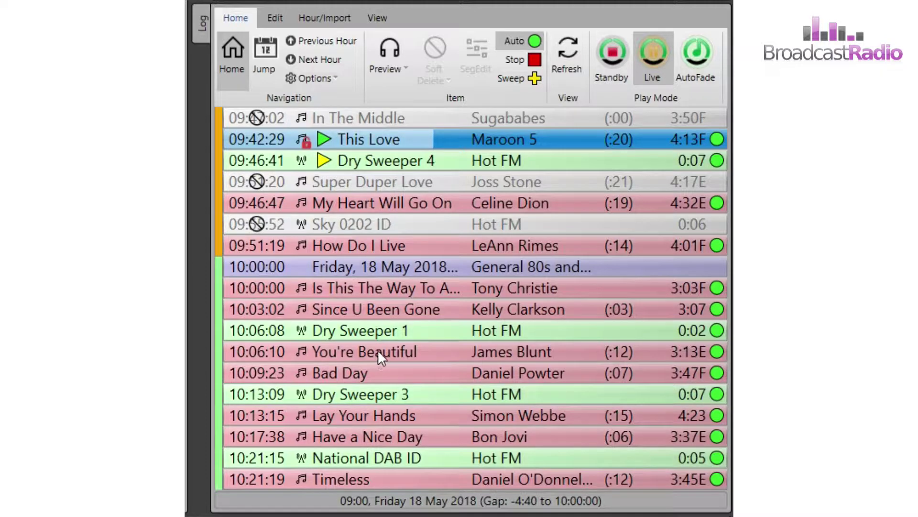
# Drag You're Beautiful below Dry Sweeper 3, then soft-delete and restore Lay Your Hands.
pyautogui.moveTo(378, 350); pyautogui.dragTo(368, 372)
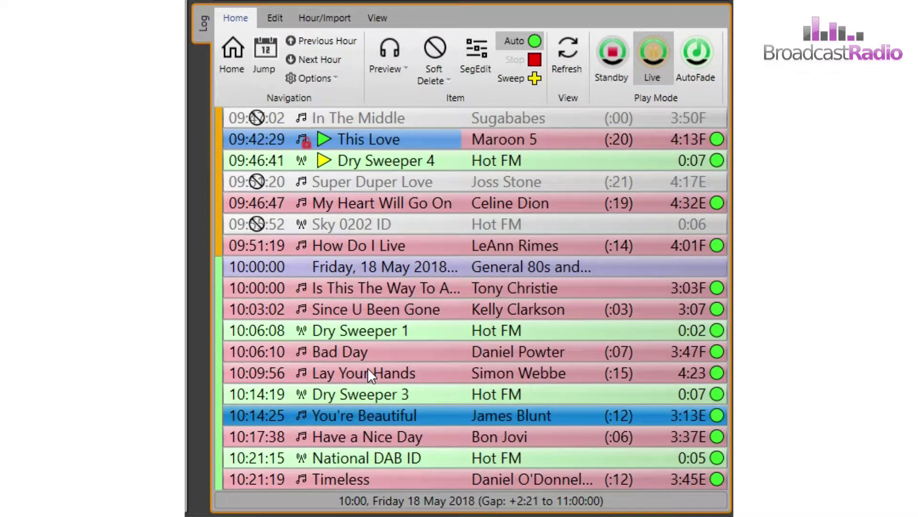
pyautogui.click(260, 374)
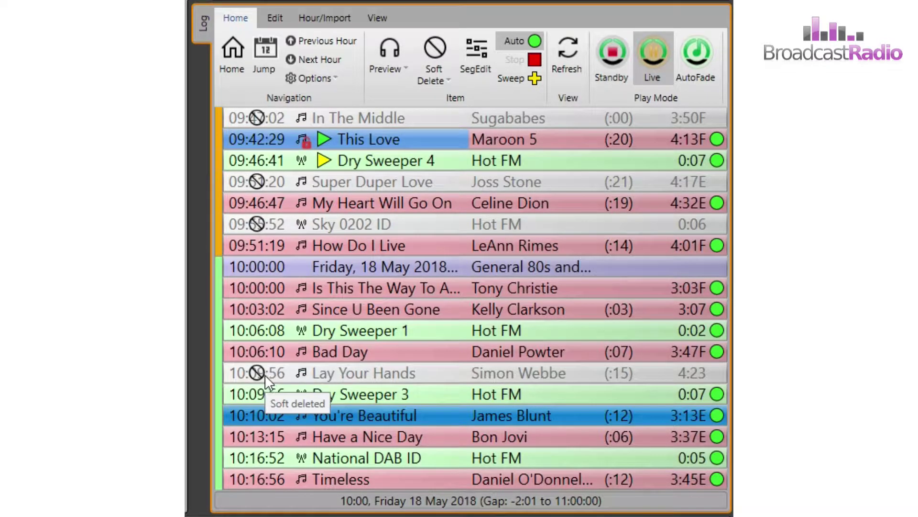
pyautogui.click(257, 373)
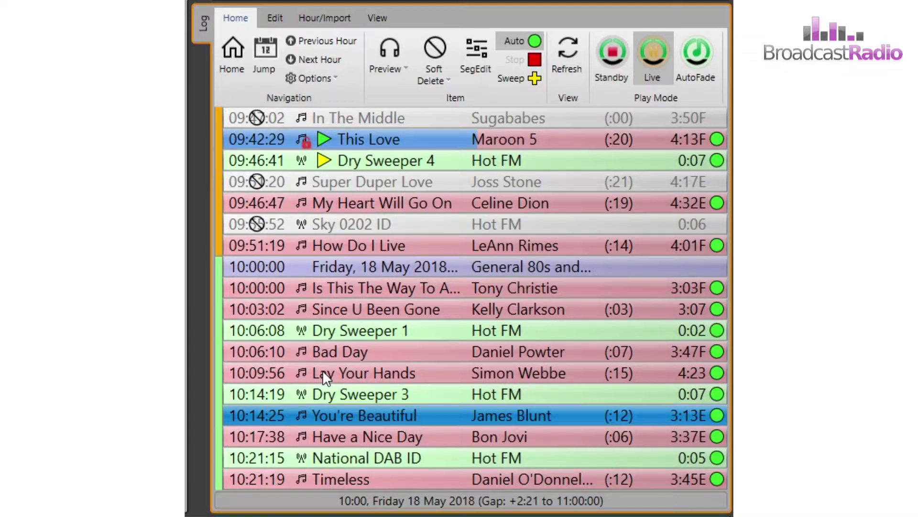
pyautogui.click(323, 374)
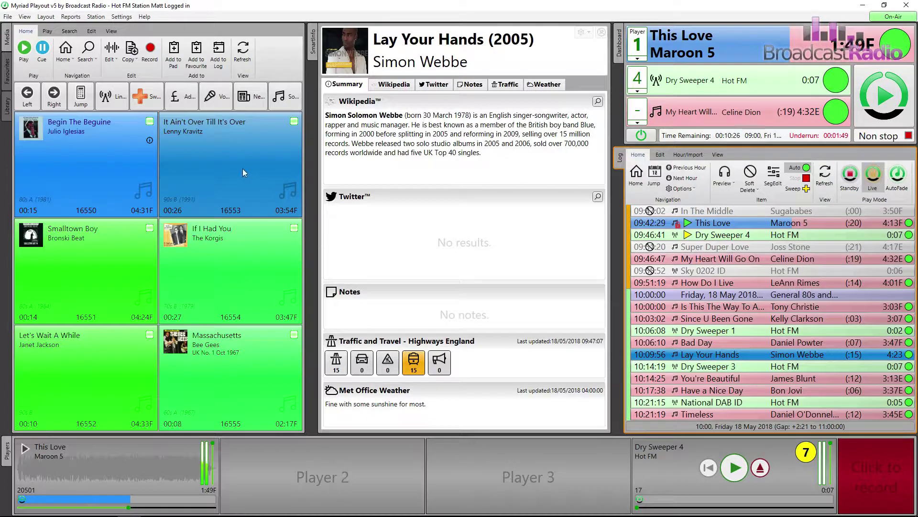
# Insert It Ain't Over Till It's Over after Dry Sweeper 1, then list 2010s A library songs by title.
pyautogui.moveTo(231, 162); pyautogui.dragTo(692, 340)
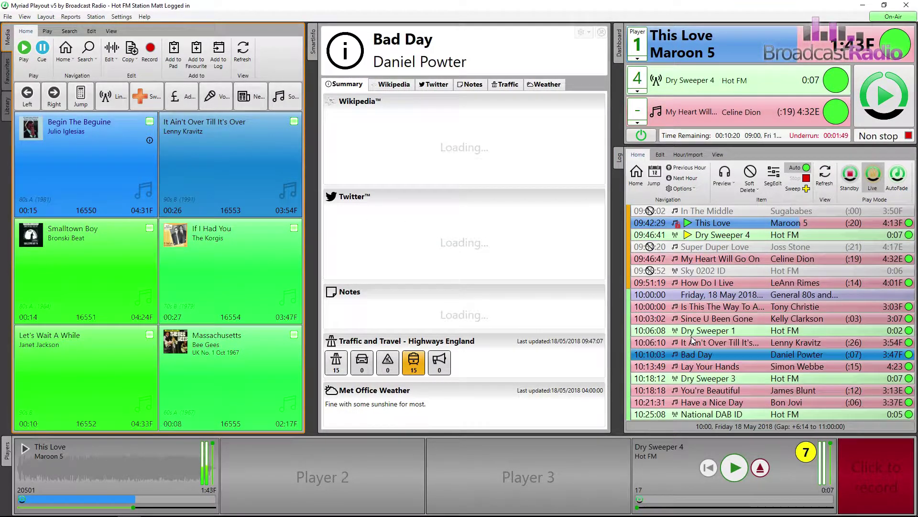
pyautogui.click(7, 105)
pyautogui.click(48, 161)
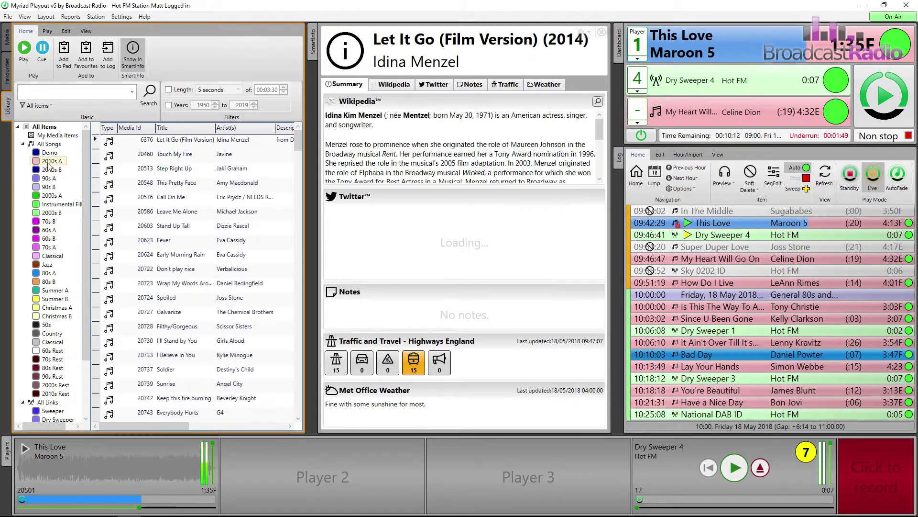
pyautogui.click(181, 127)
# Add Stereophonics' Indian Summer before Lay Your Hands and load the first favourites cart into Player 3.
pyautogui.click(177, 241)
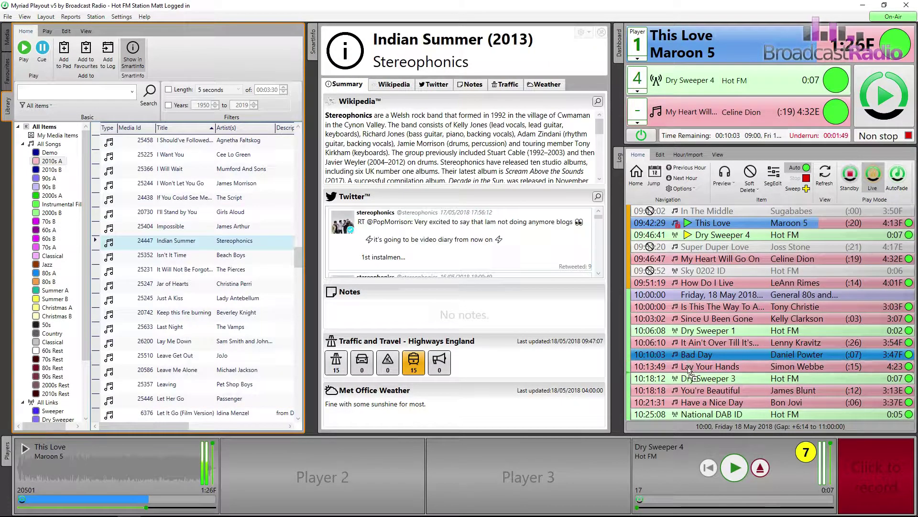
pyautogui.moveTo(690, 376); pyautogui.dragTo(691, 362)
pyautogui.click(7, 70)
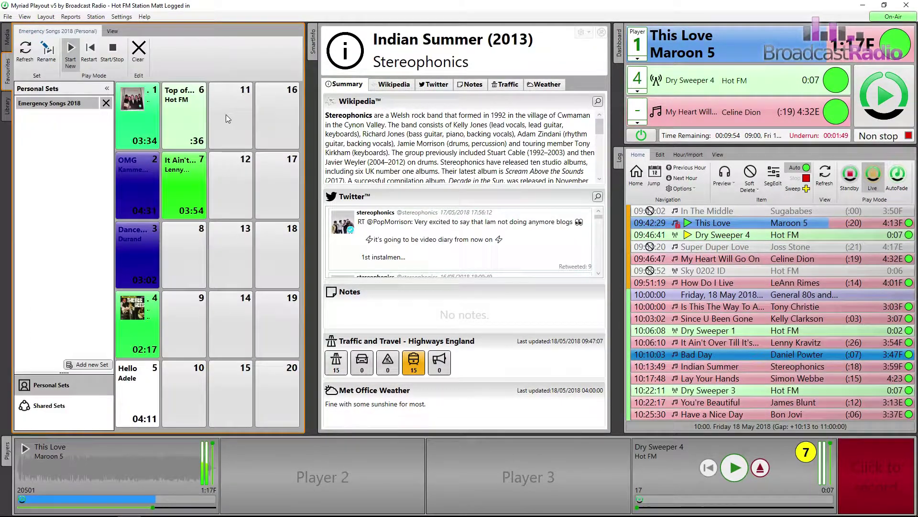
pyautogui.moveTo(139, 112); pyautogui.dragTo(483, 471)
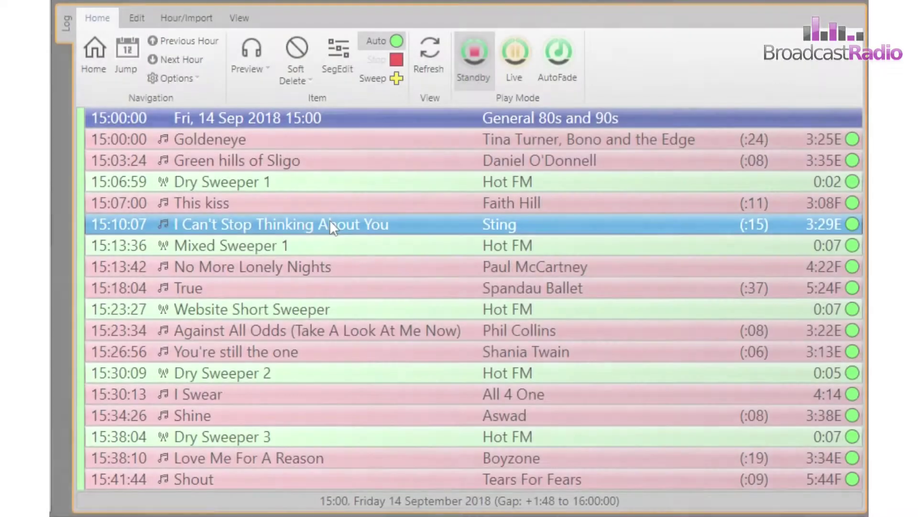
# Soft-delete I Can't Stop Thinking About You, then restore it to the log.
pyautogui.rightClick(330, 222)
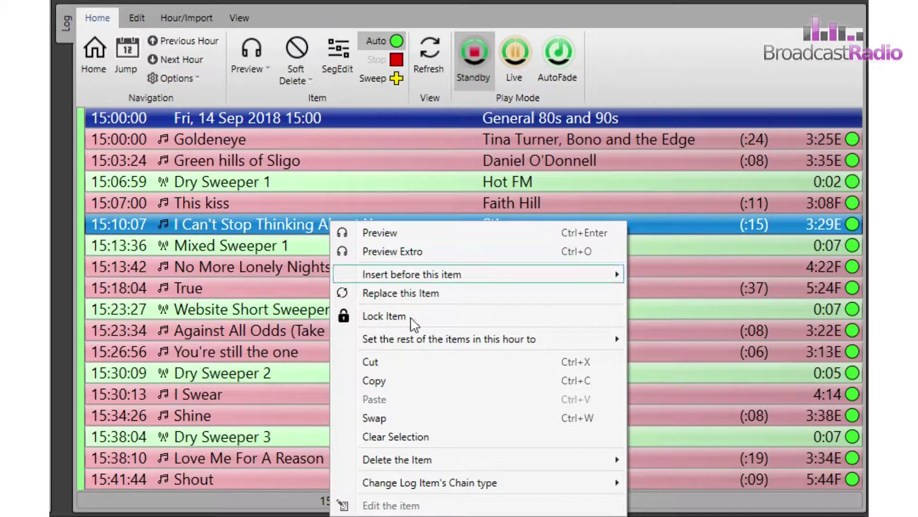
pyautogui.moveTo(398, 460)
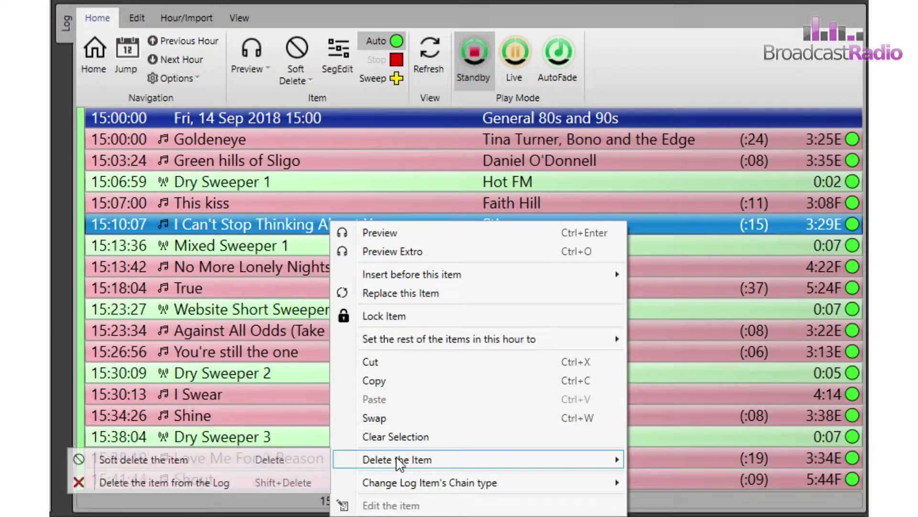
pyautogui.click(287, 459)
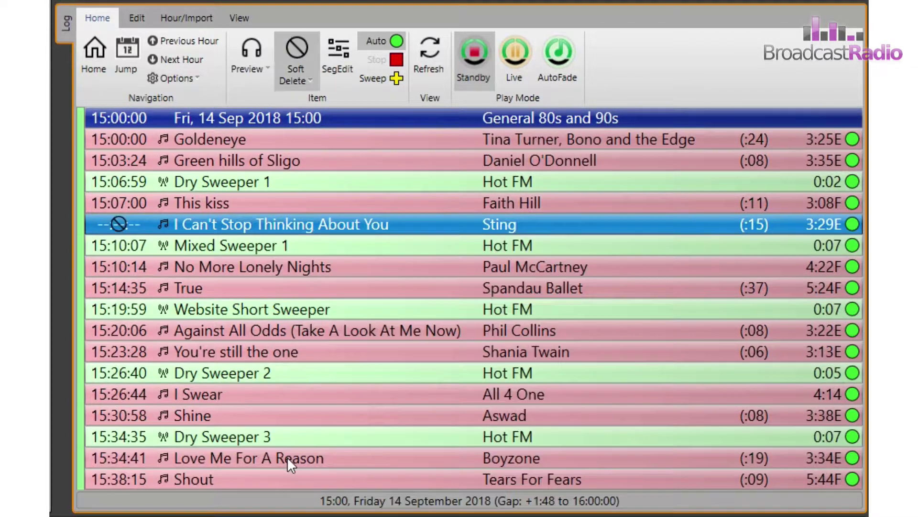
pyautogui.rightClick(386, 220)
pyautogui.moveTo(439, 462)
pyautogui.click(338, 461)
# Permanently delete I Can't Stop Thinking About You from the log.
pyautogui.rightClick(355, 226)
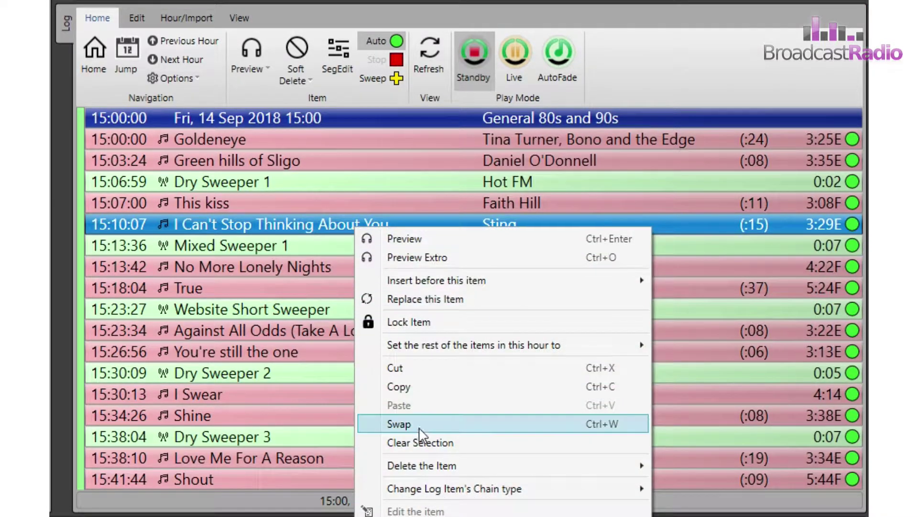
pyautogui.moveTo(418, 466)
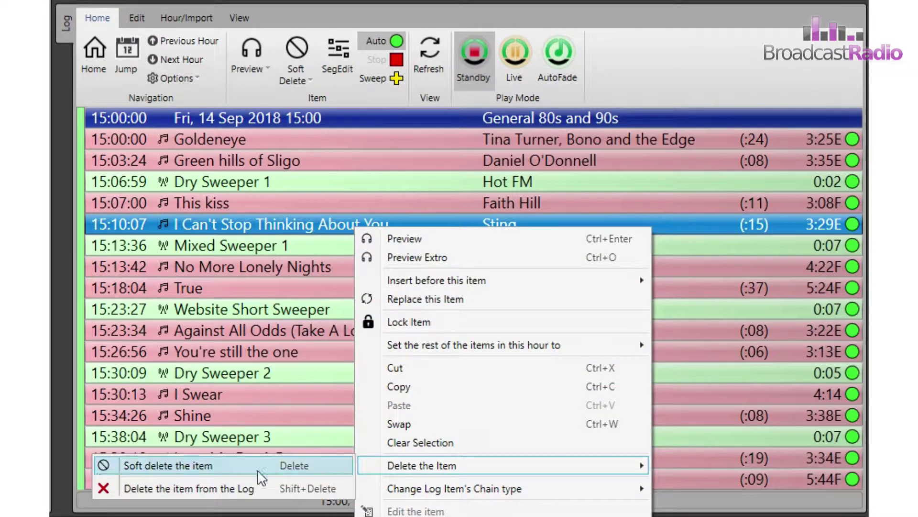
pyautogui.click(234, 488)
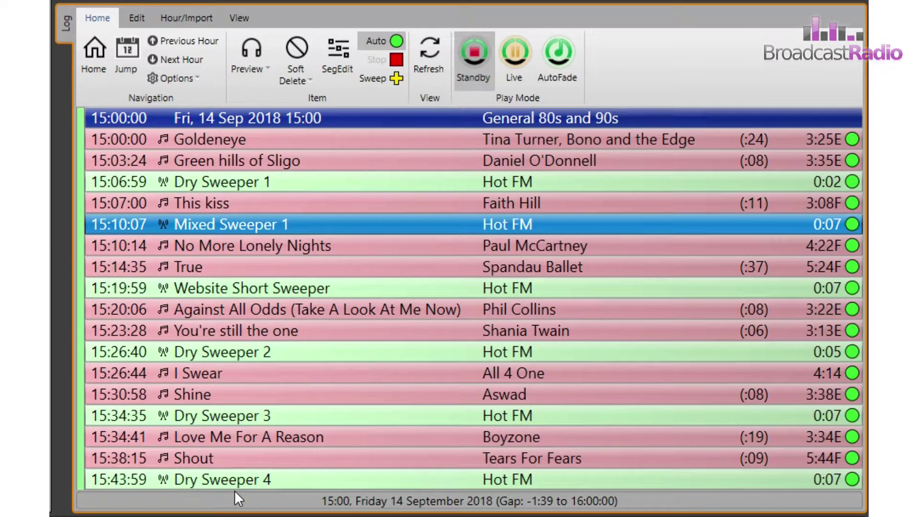
# Toggle Soft Delete on Mixed Sweeper 1 and back off, then delete it from the log.
pyautogui.click(296, 48)
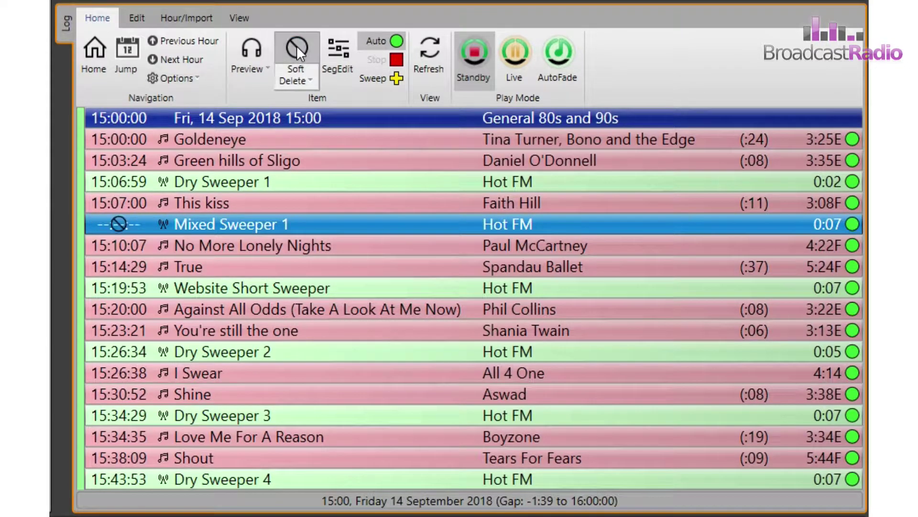
pyautogui.click(297, 45)
pyautogui.click(294, 72)
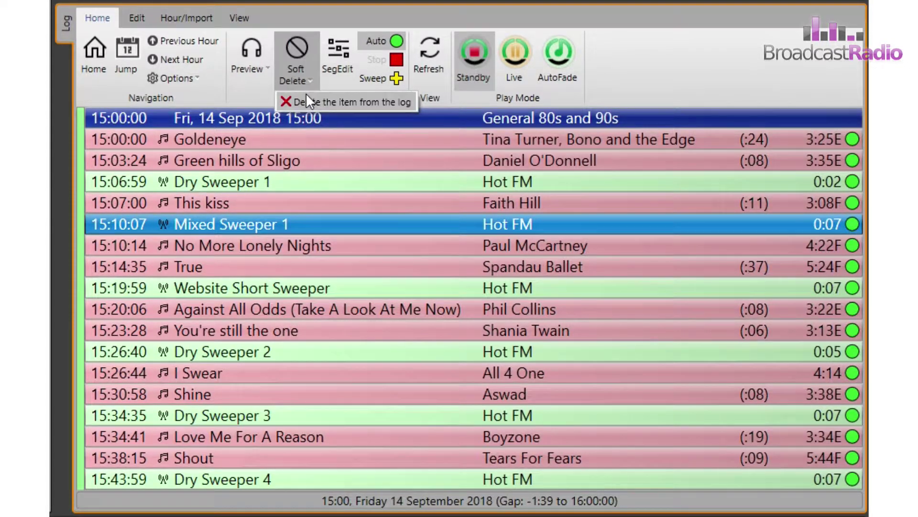
pyautogui.click(308, 102)
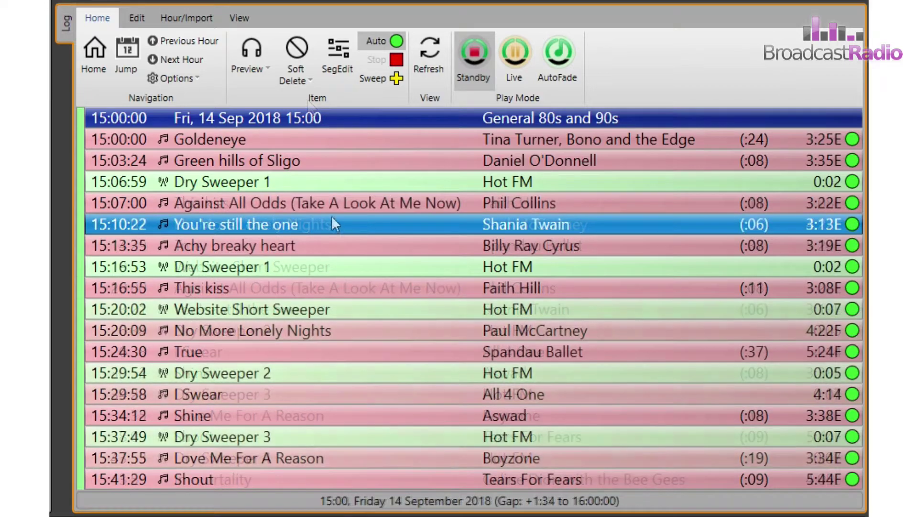
# Cut You're still the one and paste it before Website Short Sweeper.
pyautogui.rightClick(354, 230)
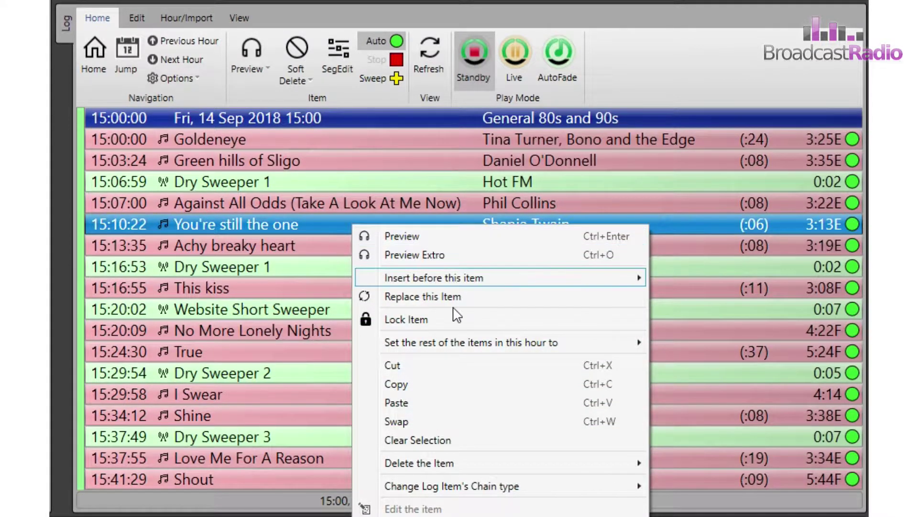
pyautogui.click(431, 365)
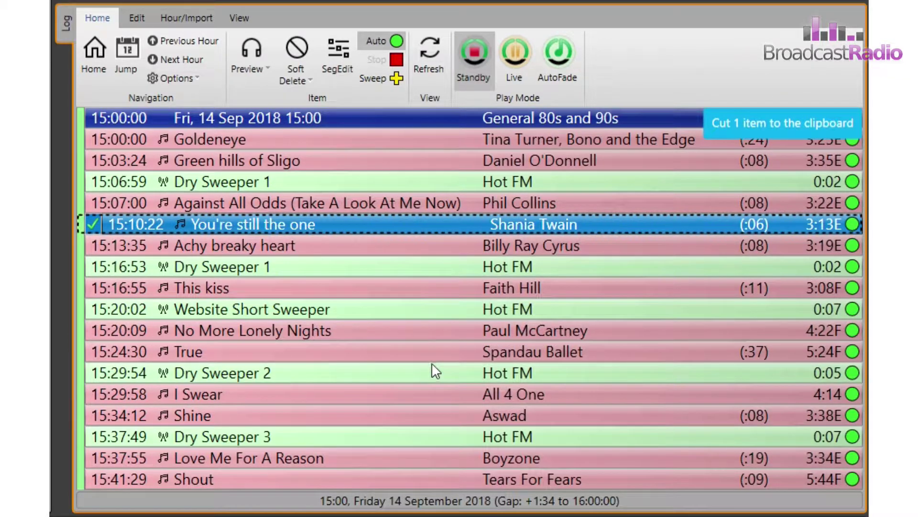
pyautogui.click(306, 308)
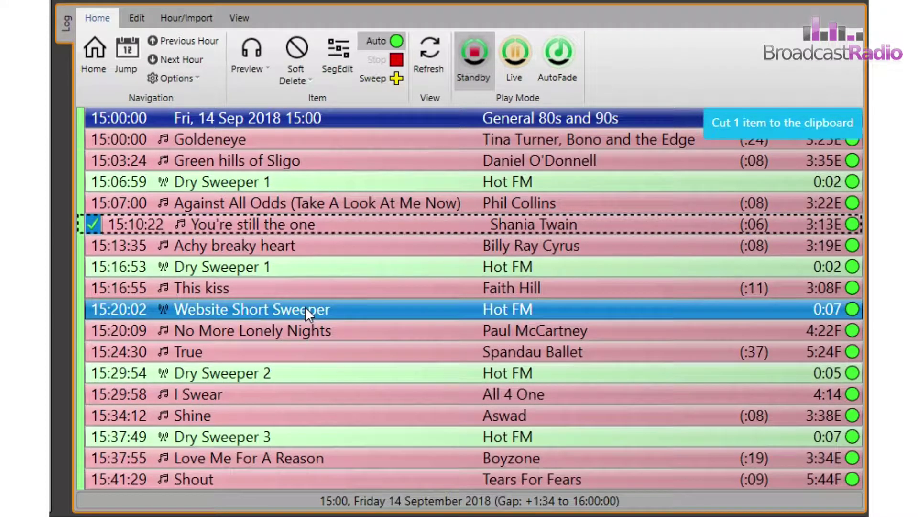
pyautogui.rightClick(305, 309)
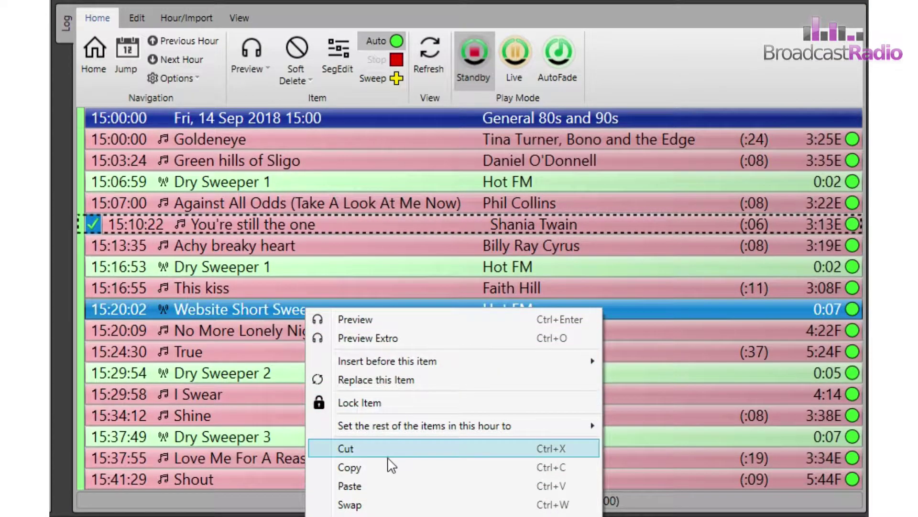
pyautogui.click(371, 487)
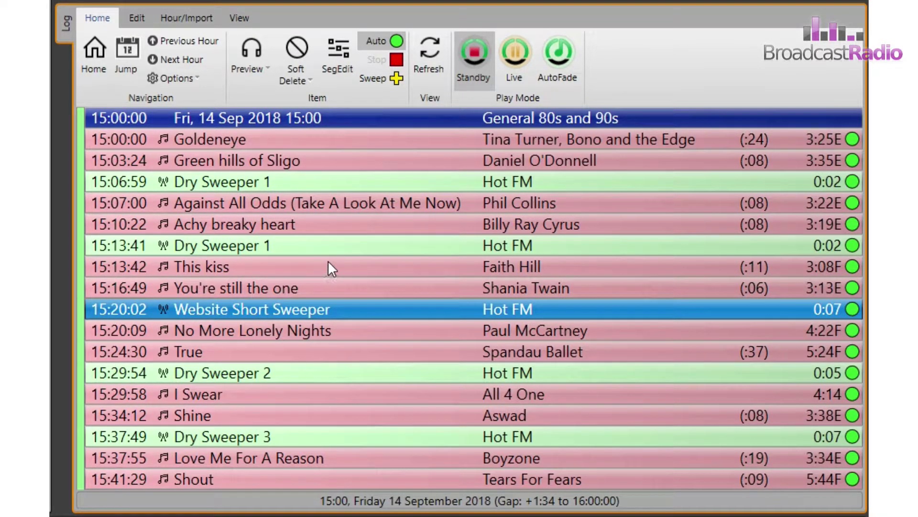
# Select This kiss and You're still the one together and cut both songs.
pyautogui.click(338, 266)
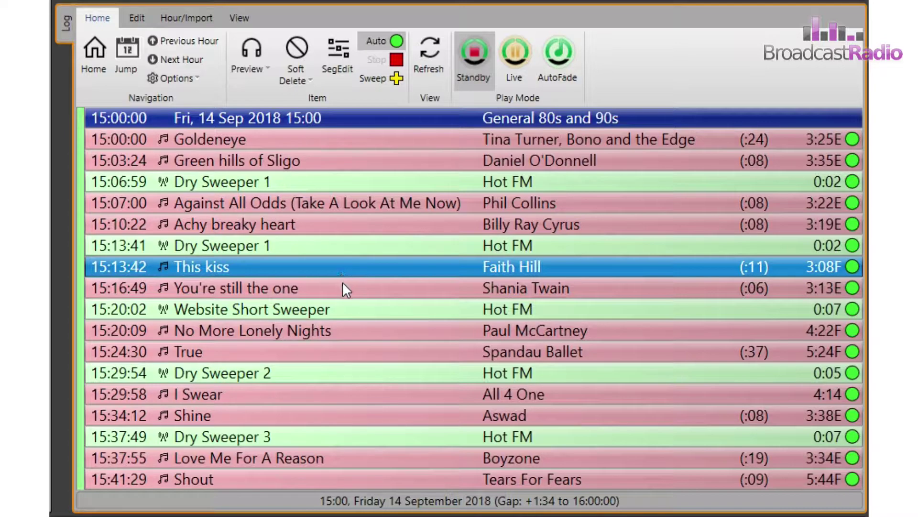
pyautogui.keyDown('shift'); pyautogui.click(342, 283); pyautogui.keyUp('shift')
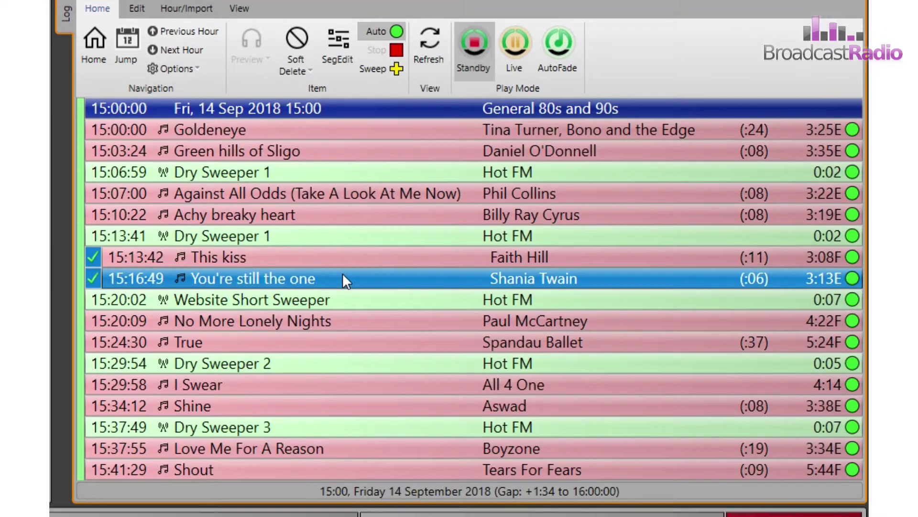
pyautogui.rightClick(342, 284)
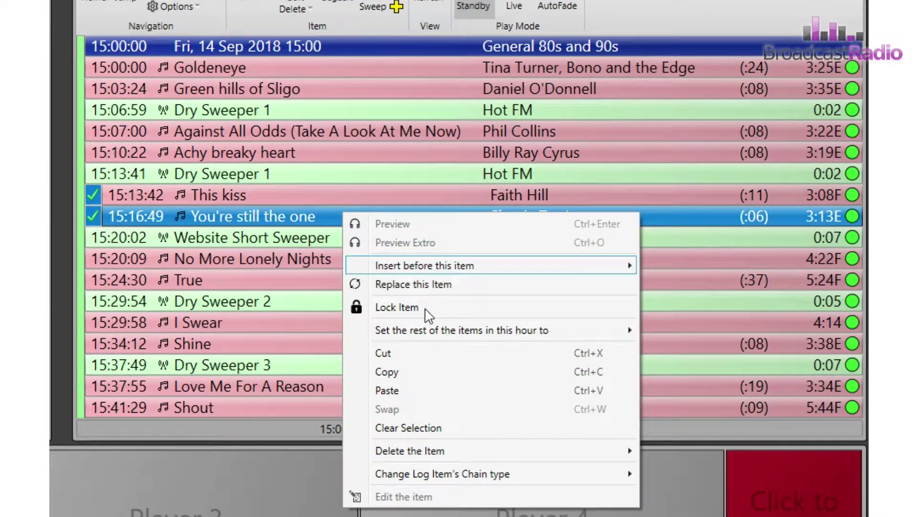
pyautogui.click(457, 361)
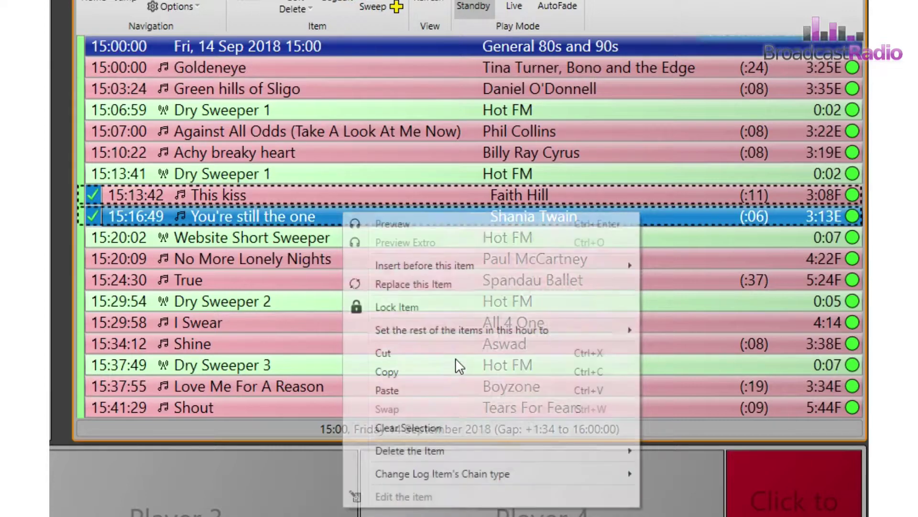
pyautogui.click(254, 277)
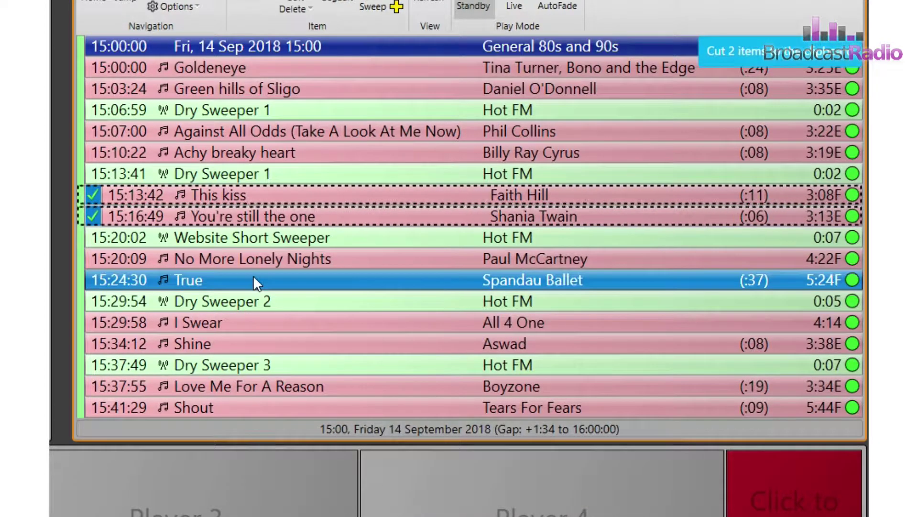
# Paste the two cut songs above Spandau Ballet's True.
pyautogui.rightClick(254, 277)
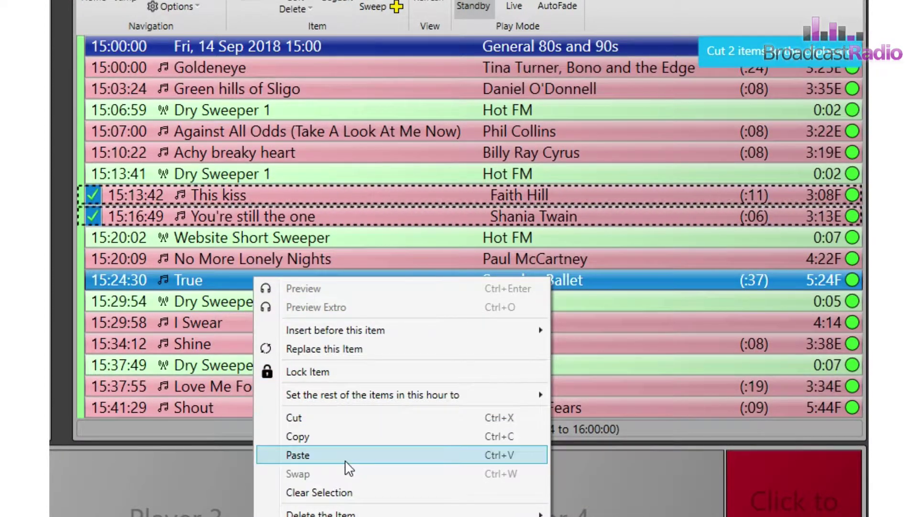
pyautogui.click(346, 461)
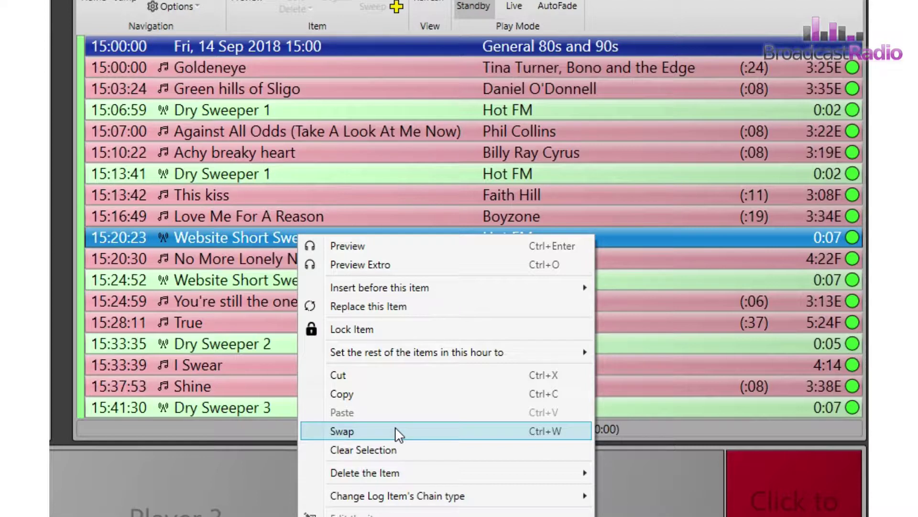
# Swap Website Short Sweeper with the Dry Sweeper 1 at 15:06:59.
pyautogui.click(396, 430)
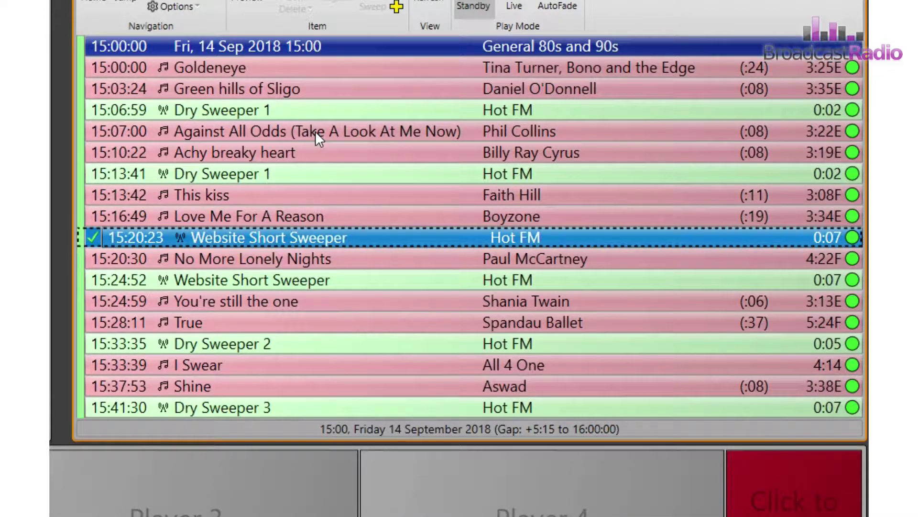
pyautogui.click(324, 110)
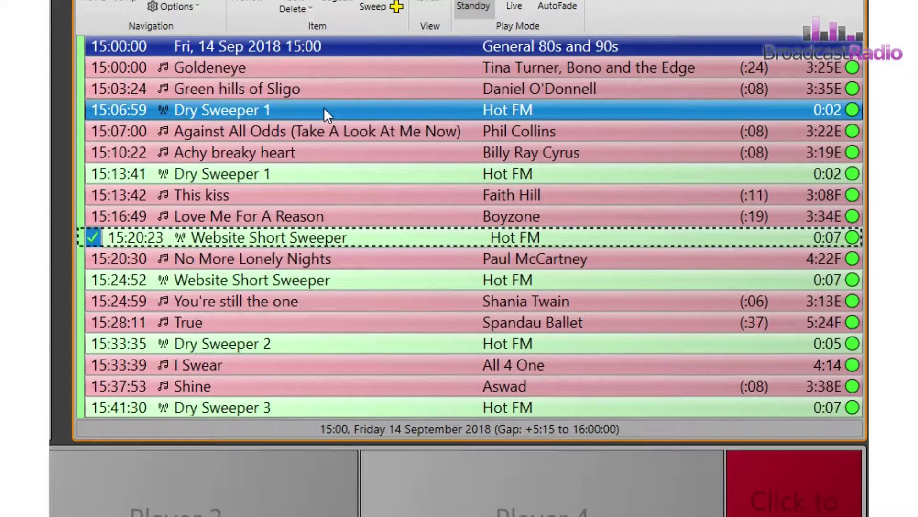
pyautogui.rightClick(324, 110)
pyautogui.click(415, 302)
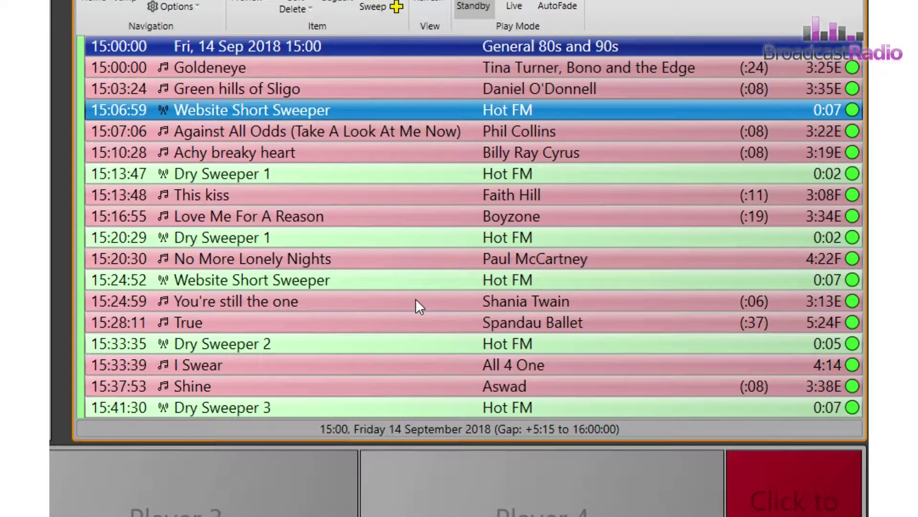
# Check the options for No More Lonely Nights, then show the Edit ribbon's copy, cut, swap and delete commands.
pyautogui.rightClick(252, 217)
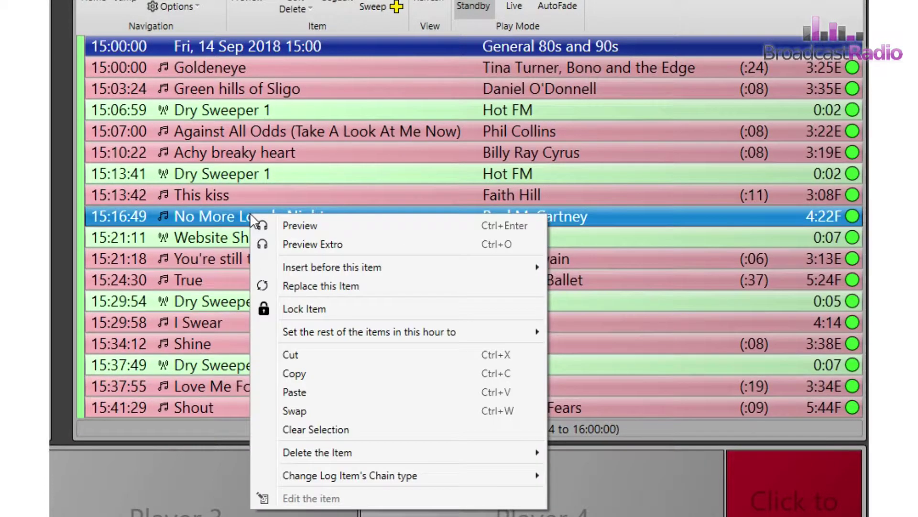
pyautogui.moveTo(414, 278)
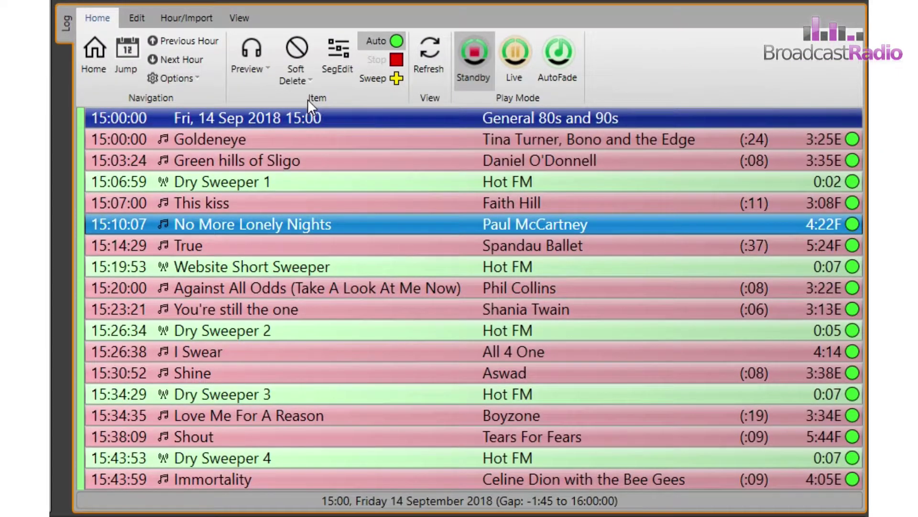
pyautogui.click(137, 18)
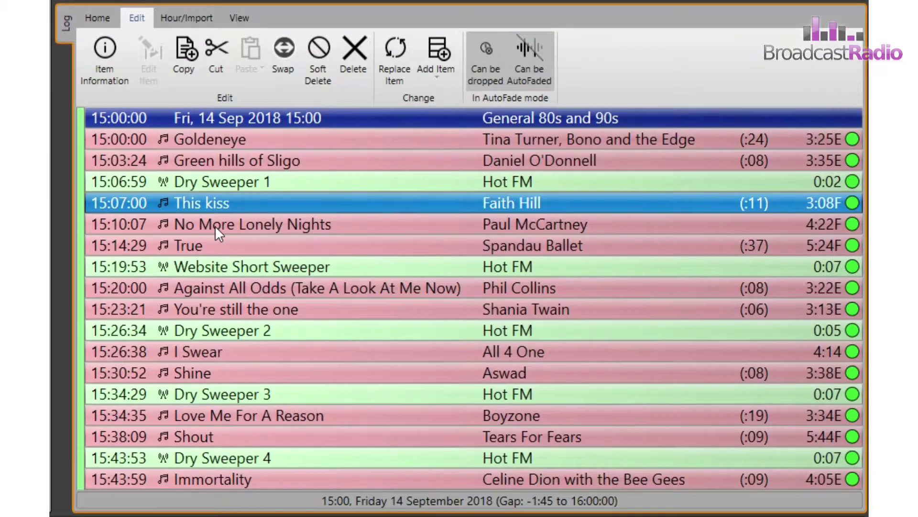
# Cut This kiss, No More Lonely Nights and True and paste them above Dry Sweeper 2.
pyautogui.keyDown('ctrl'); pyautogui.click(214, 225); pyautogui.keyUp('ctrl')
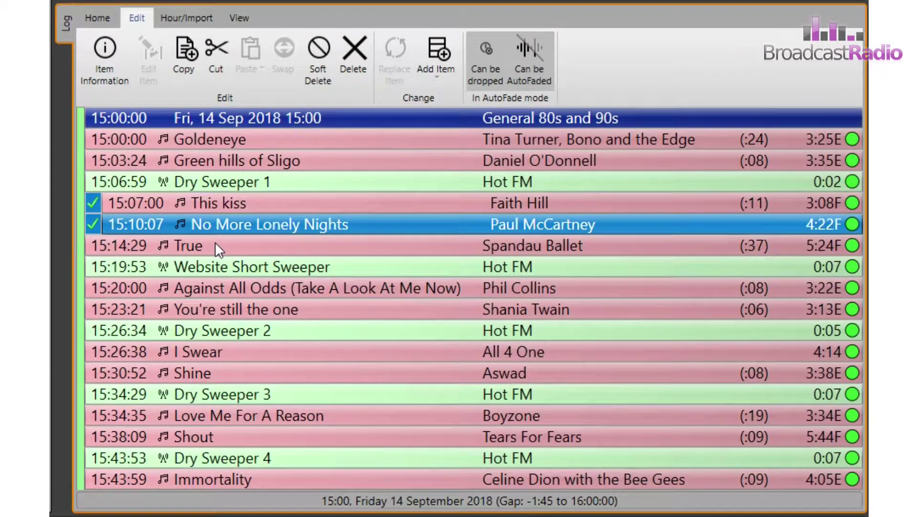
pyautogui.keyDown('ctrl'); pyautogui.click(214, 242); pyautogui.keyUp('ctrl')
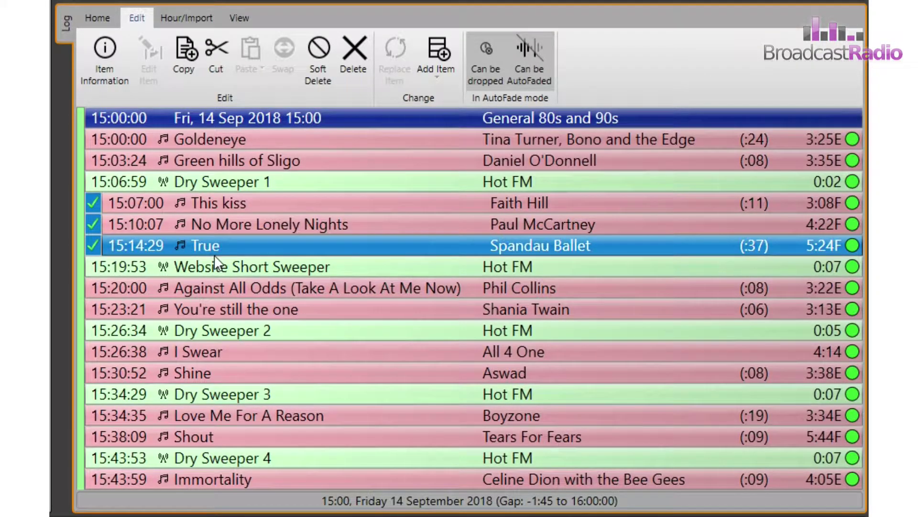
pyautogui.click(217, 47)
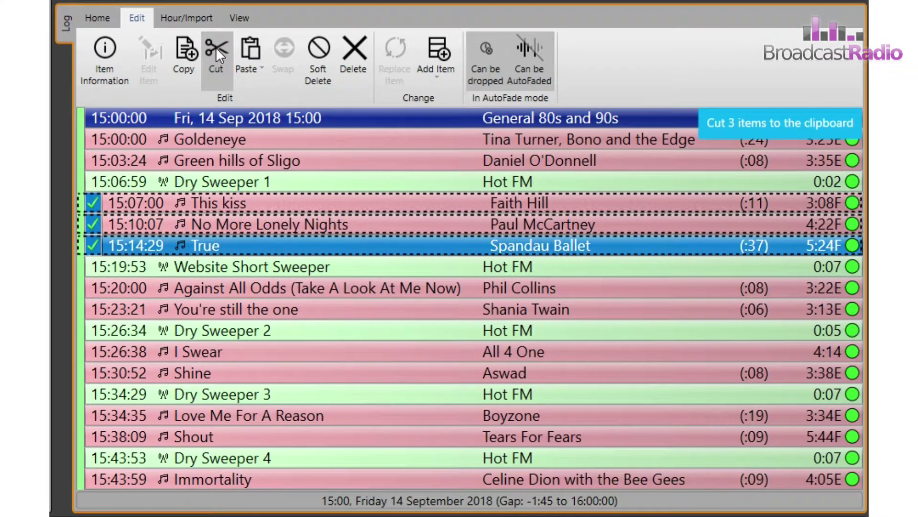
pyautogui.click(213, 326)
pyautogui.click(257, 45)
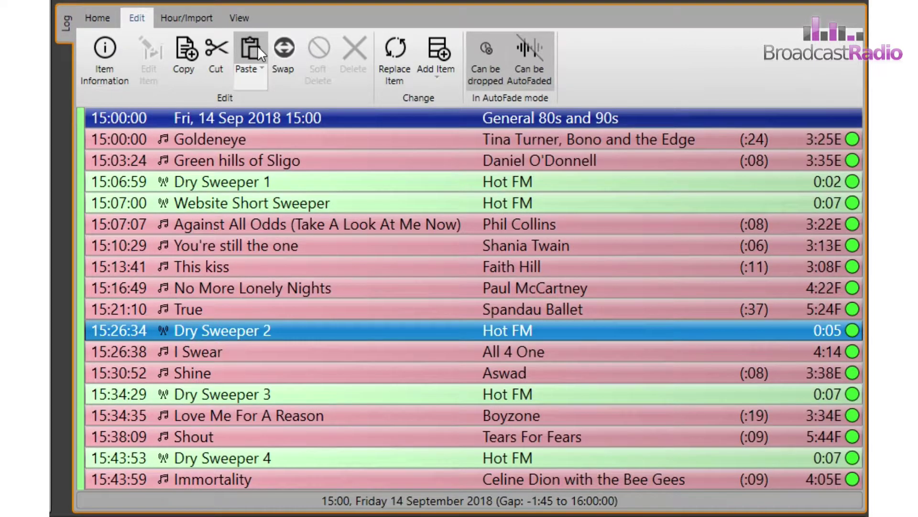
pyautogui.click(257, 44)
pyautogui.click(253, 75)
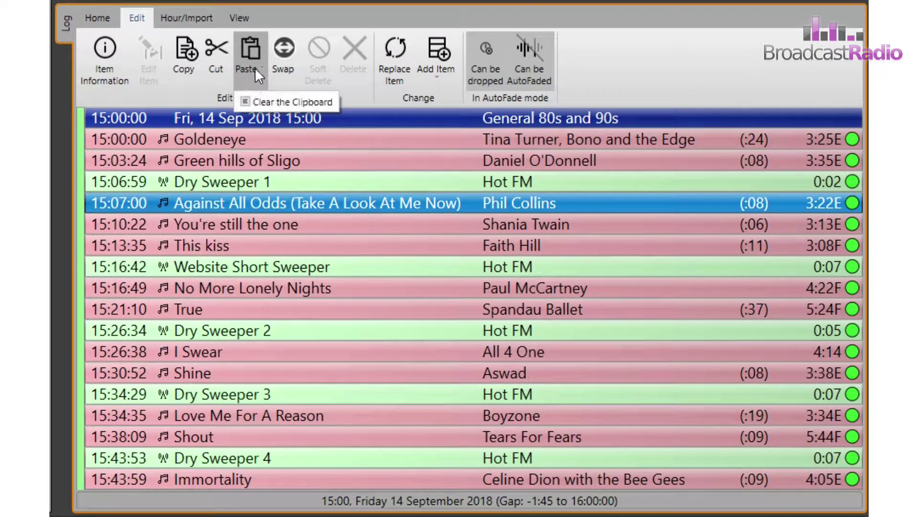
# Paste Against All Odds, You're still the one and This kiss above No More Lonely Nights, then cut those three copies.
pyautogui.click(251, 265)
pyautogui.click(256, 297)
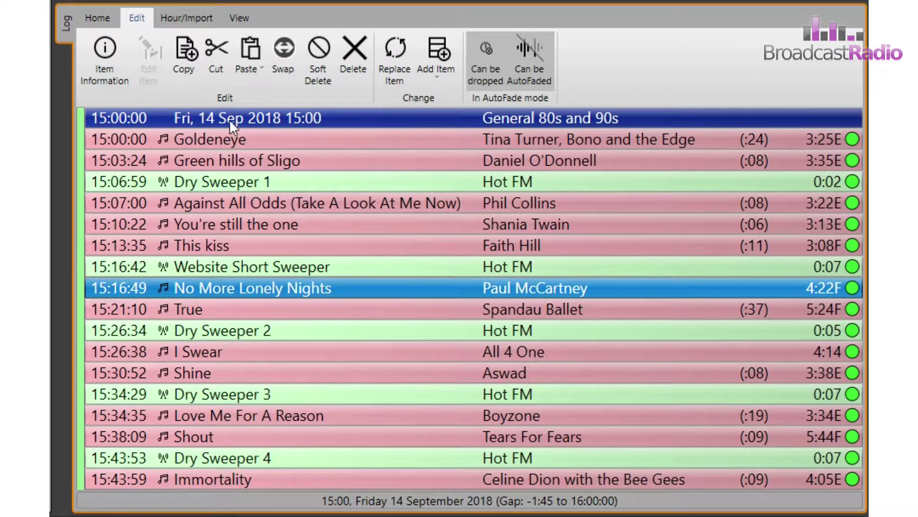
pyautogui.click(248, 48)
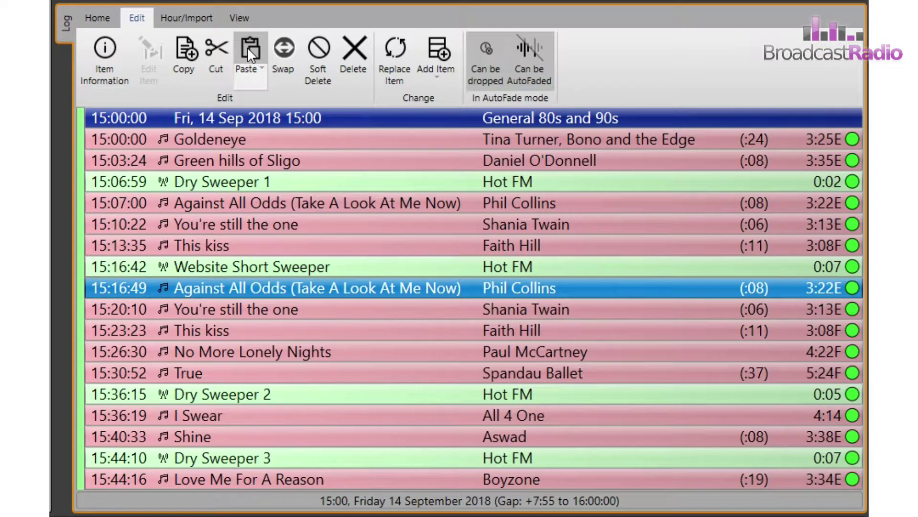
pyautogui.keyDown('shift'); pyautogui.click(268, 330); pyautogui.keyUp('shift')
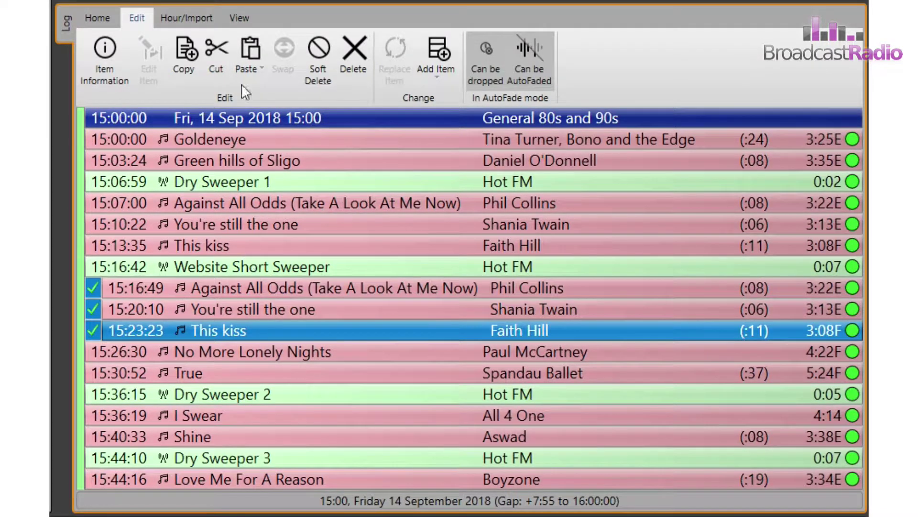
pyautogui.click(214, 59)
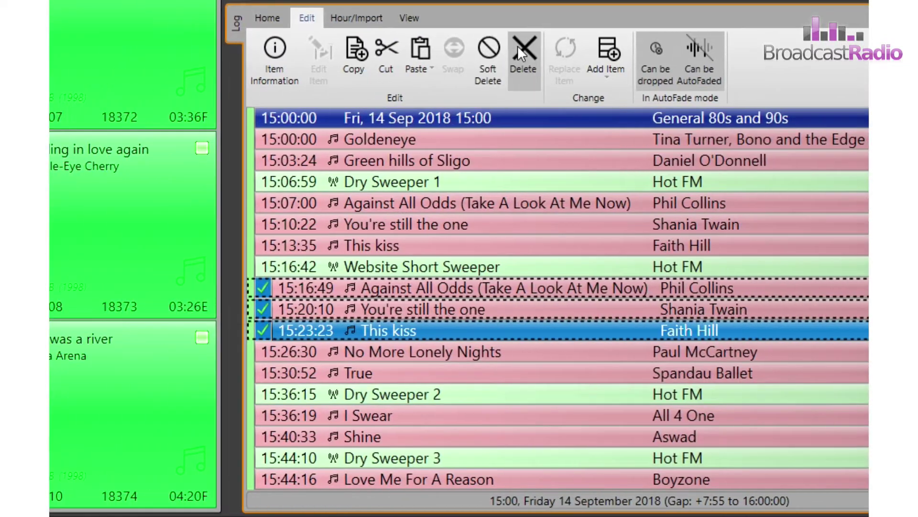
# Delete the three duplicate songs starting at 15:16:49 and confirm removing all 3 items.
pyautogui.click(418, 49)
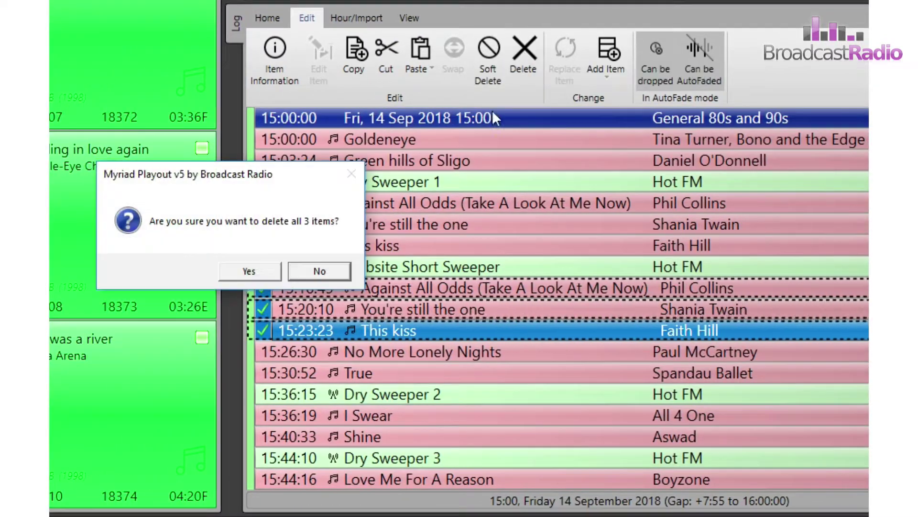
pyautogui.click(249, 274)
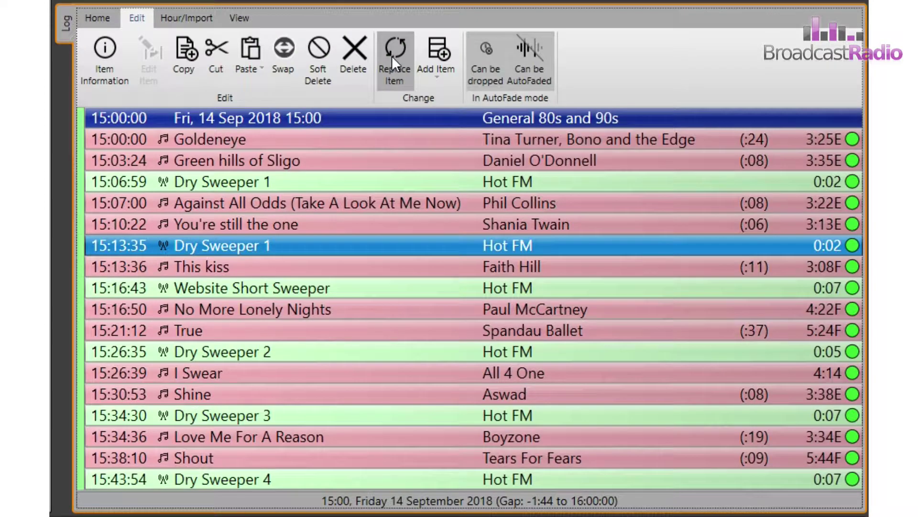
# Swap the 15:13:35 Dry Sweeper 1 for Dry Sweeper 3 from the Media Library.
pyautogui.click(394, 54)
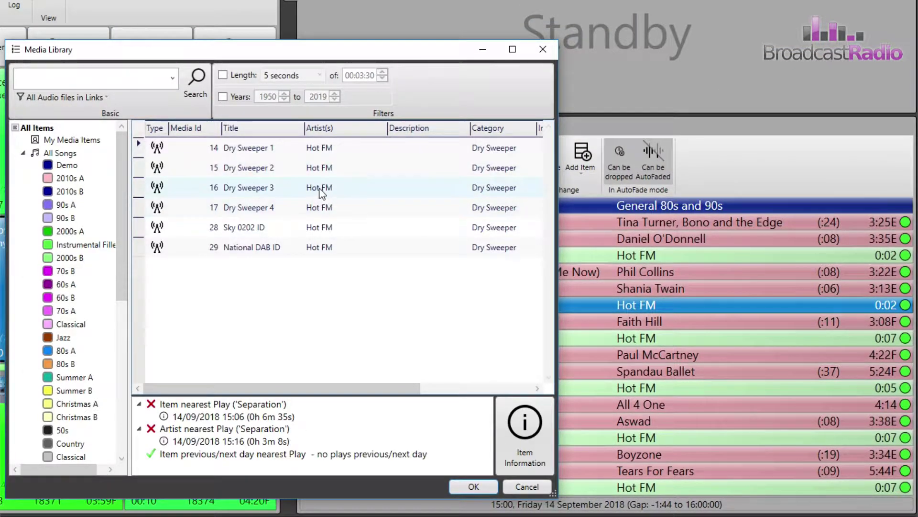
pyautogui.click(280, 194)
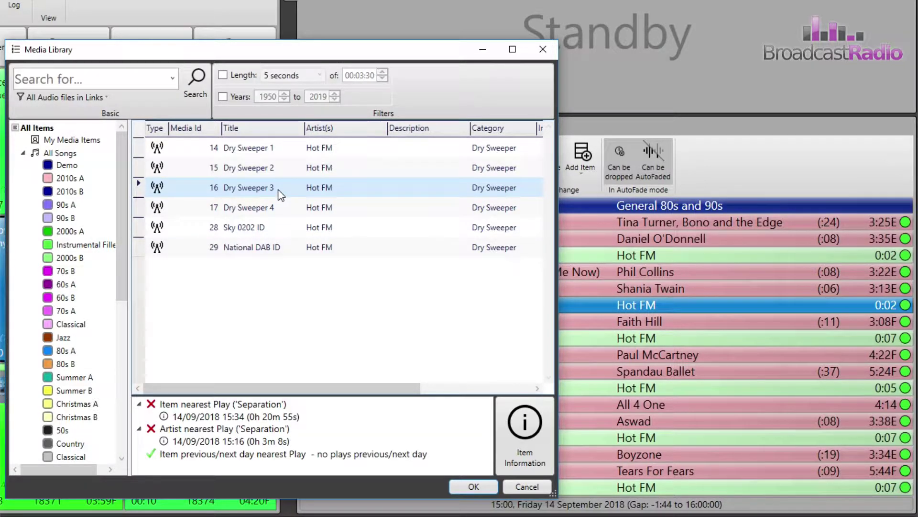
pyautogui.click(472, 487)
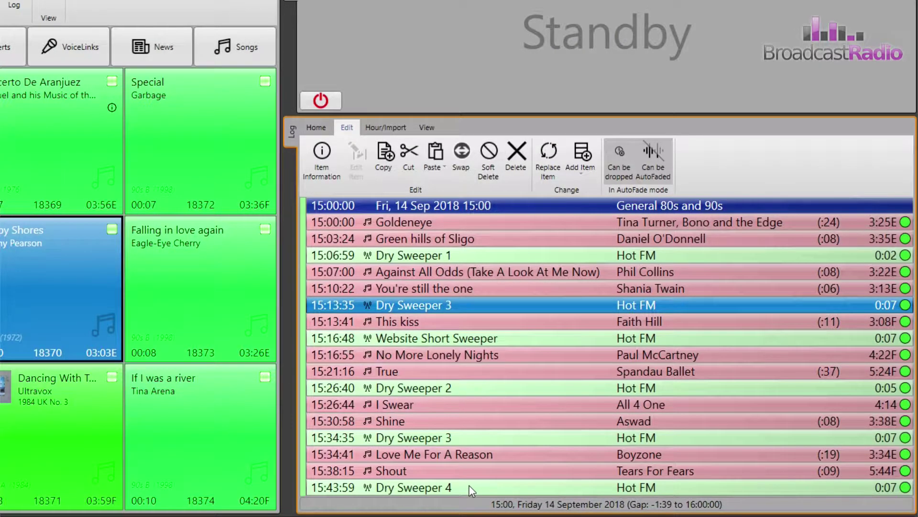
# Add Billy Ray Cyrus's 'Achy breaky heart' from the 90s B song category at 15:13:35.
pyautogui.click(588, 168)
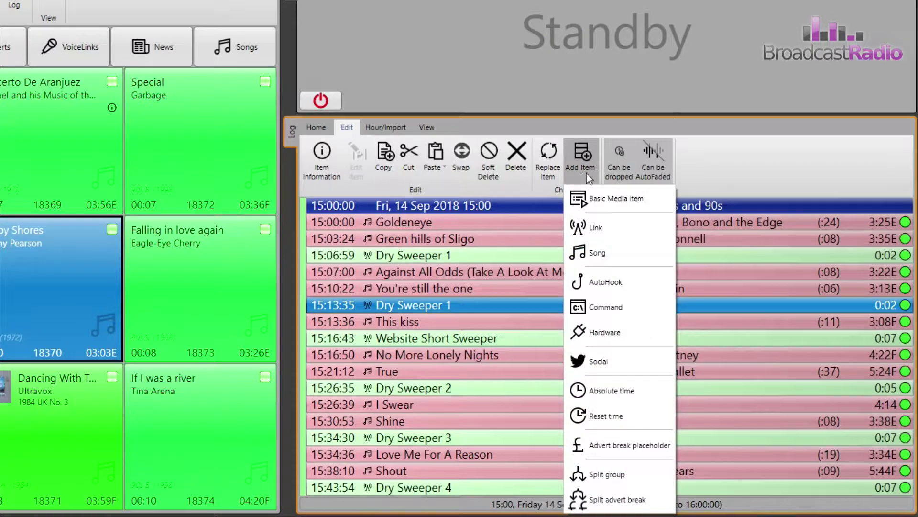
pyautogui.click(593, 253)
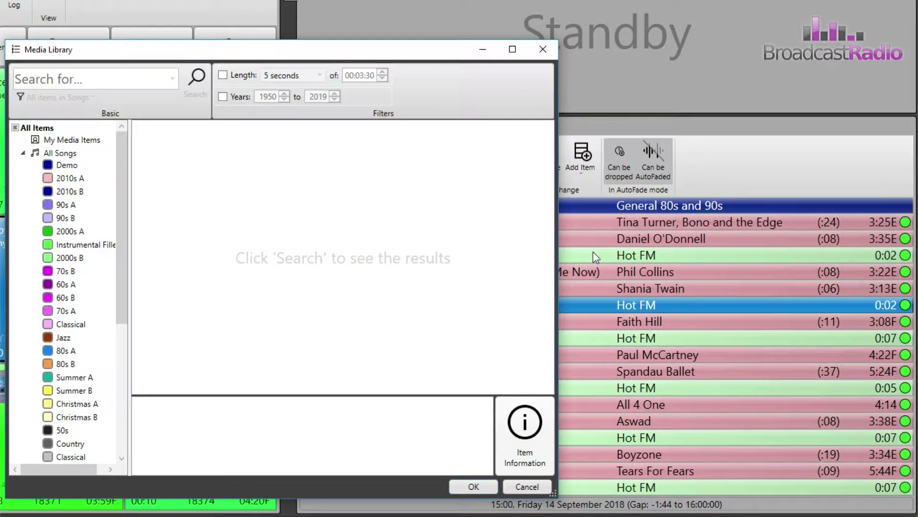
pyautogui.click(58, 218)
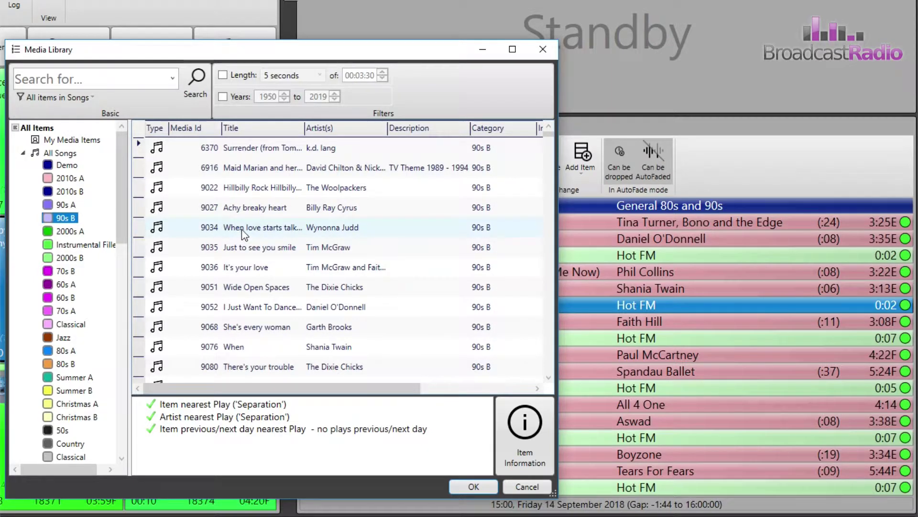
pyautogui.doubleClick(245, 207)
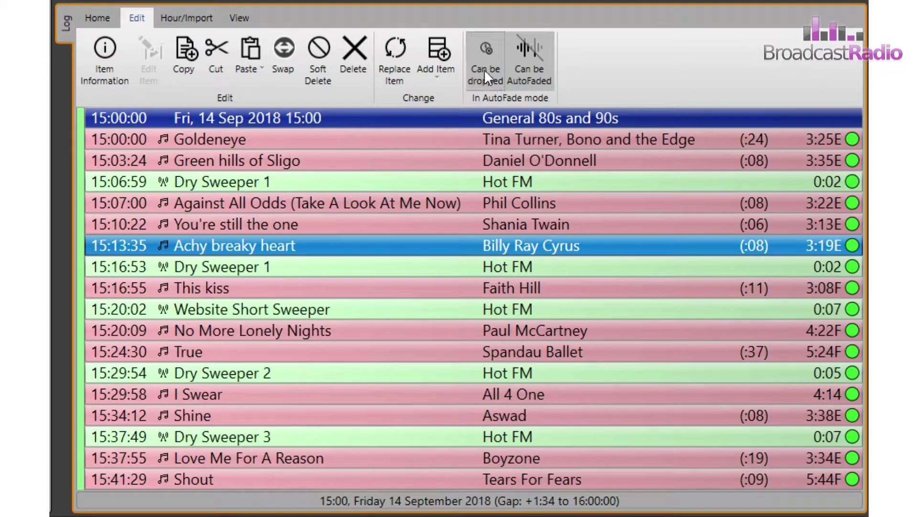
# Lock 'Achy breaky heart' at 15:13:35 so it can no longer be AutoFaded.
pyautogui.click(536, 57)
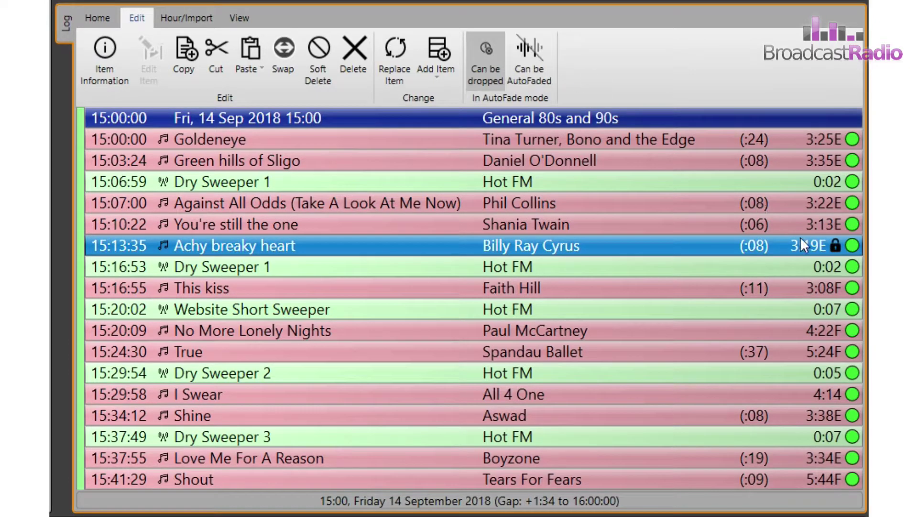